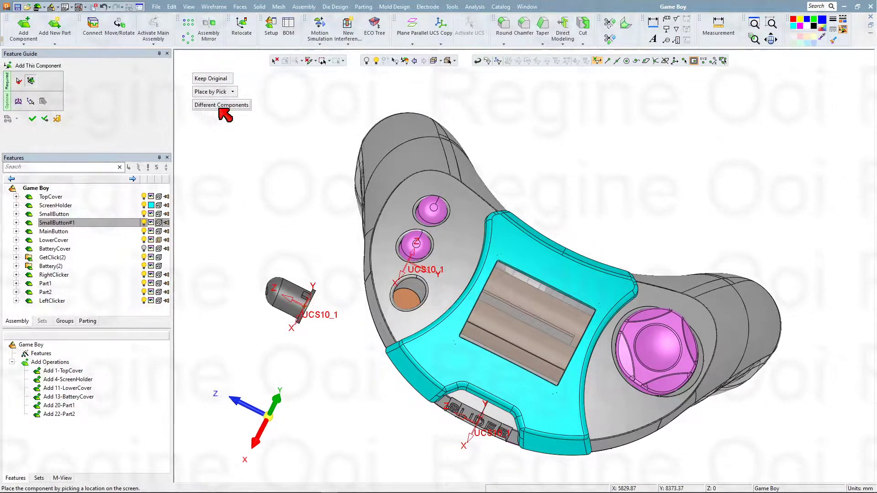
Finish adding the new small button to the assembly as a different component beside the controller.
left_click(32, 119)
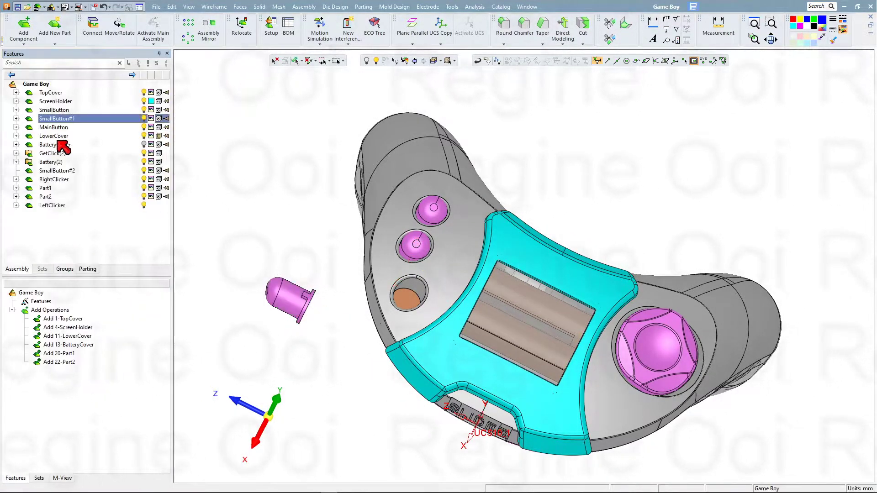
Hide the Part2, RightClicker and LowerCover components in the Game Boy assembly.
left_click(94, 196)
left_click(145, 197)
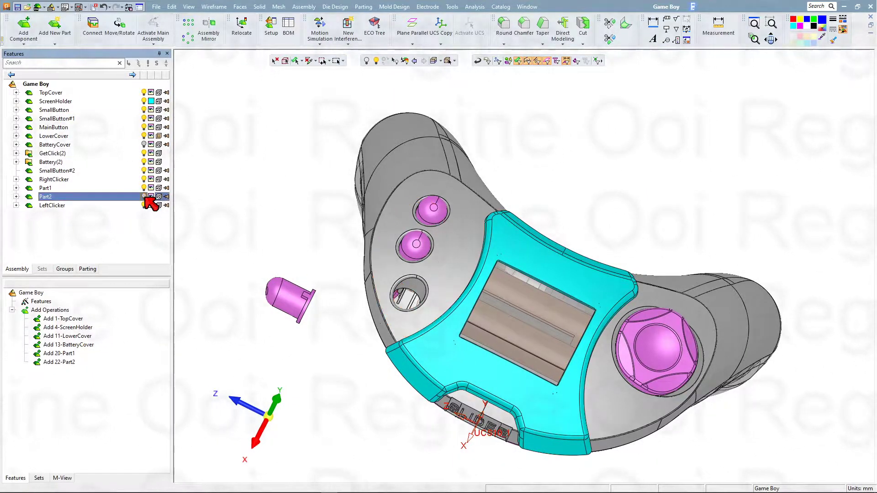
left_click(146, 180)
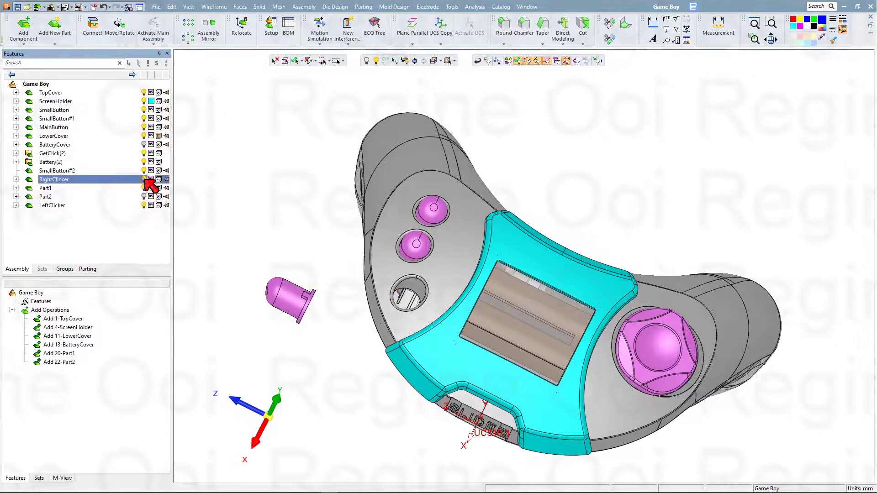
middle_click_drag(306, 344, 435, 246)
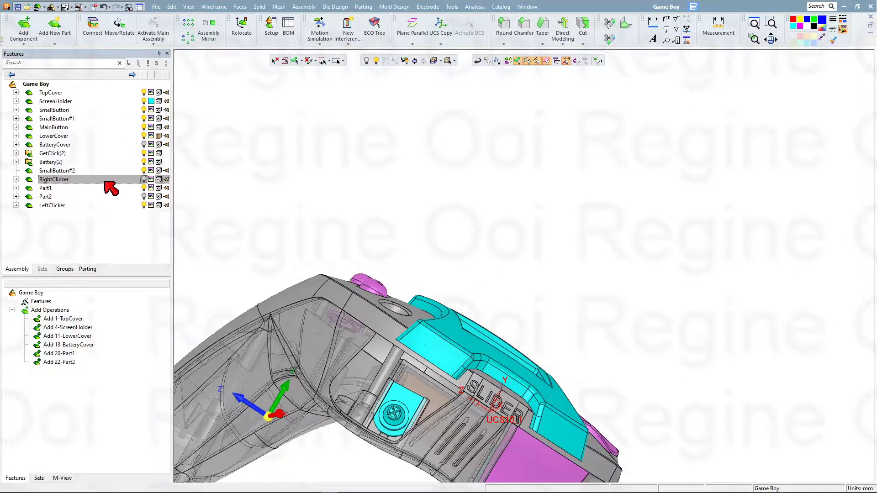
left_click(110, 136)
left_click(143, 135)
middle_click_drag(366, 253, 407, 330)
scroll(314, 291, "down", 5)
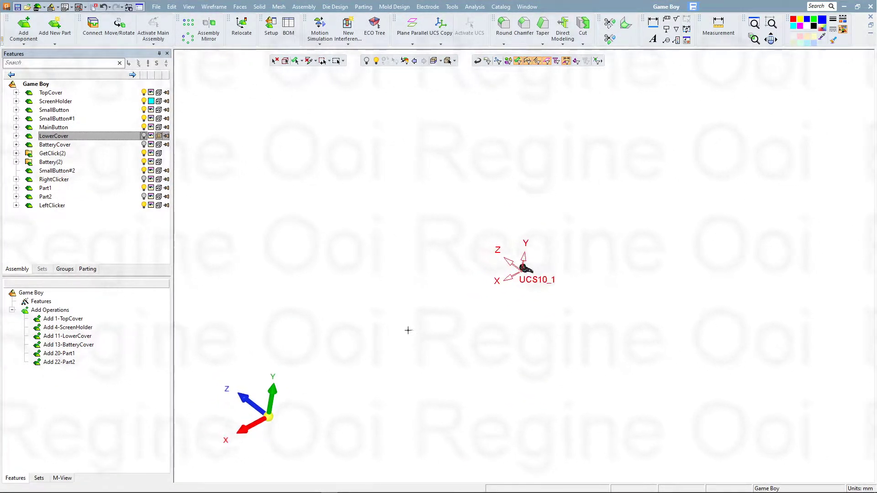
scroll(412, 327, "up", 2)
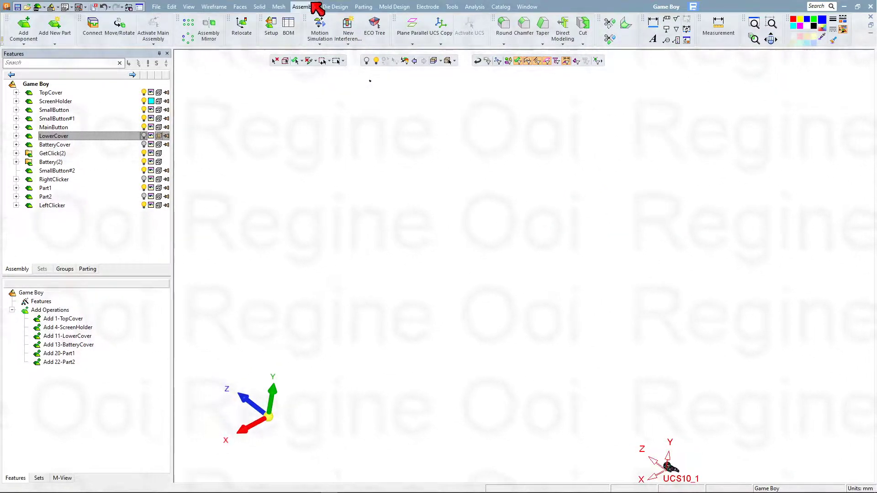
left_click(312, 4)
left_click(307, 276)
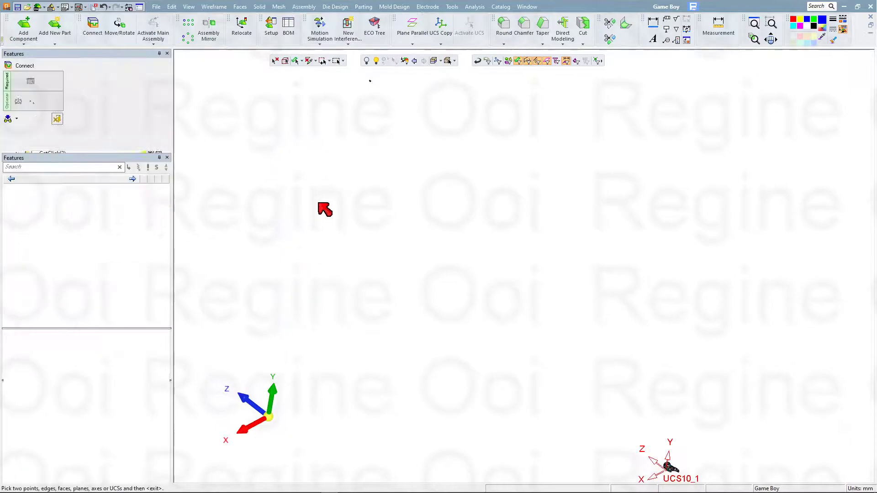
middle_click_drag(378, 91, 376, 88)
scroll(376, 88, "up", 3)
middle_click_drag(389, 134, 425, 227)
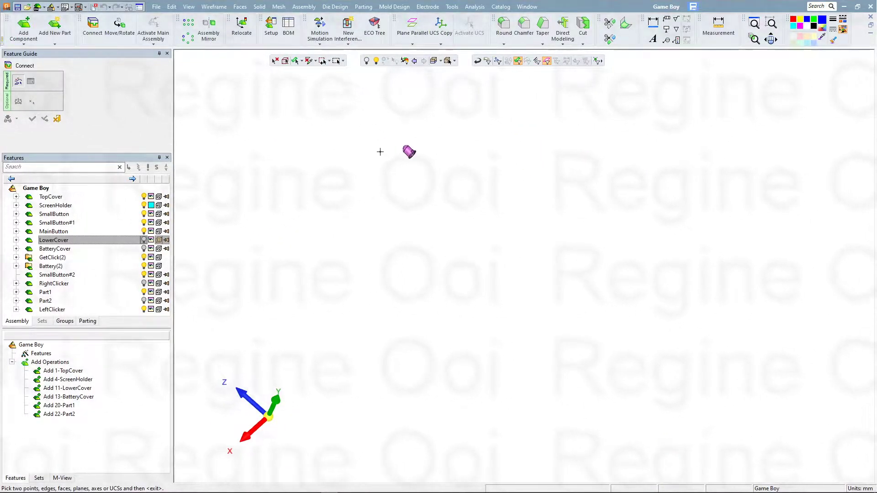
scroll(413, 168, "up", 5)
middle_click_drag(415, 186, 408, 184)
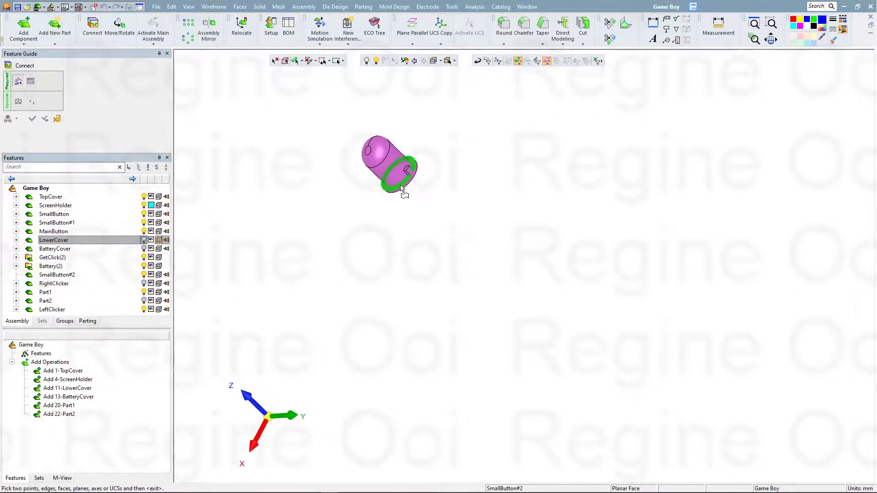
scroll(494, 243, "down", 8)
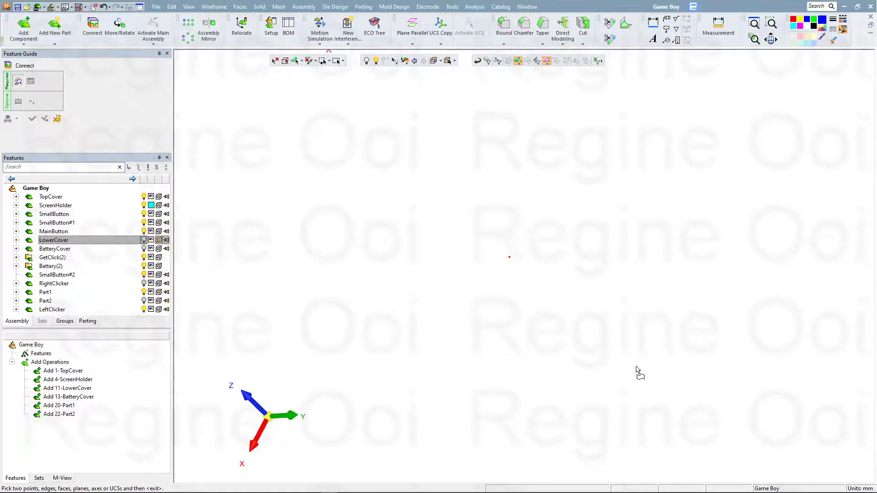
middle_click_drag(675, 420, 506, 310, "ctrl")
scroll(379, 247, "up", 4)
scroll(393, 89, "up", 3)
scroll(398, 207, "up", 3)
middle_click_drag(435, 177, 383, 227)
scroll(439, 177, "up", 5)
left_click(490, 169)
scroll(383, 227, "down", 6)
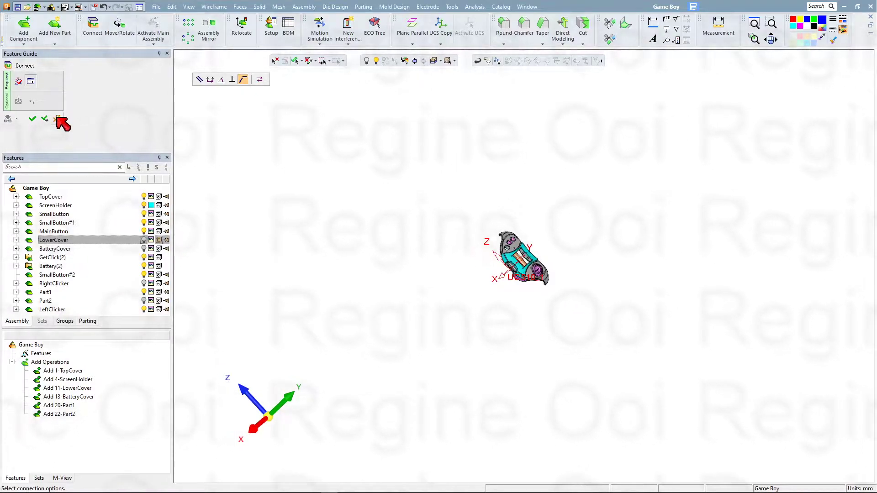
left_click(58, 119)
Start a Connect between SmallButton#2's cylindrical side face and the cylindrical wall of the empty button hole in TopCover.
left_click(304, 7)
left_click(313, 305)
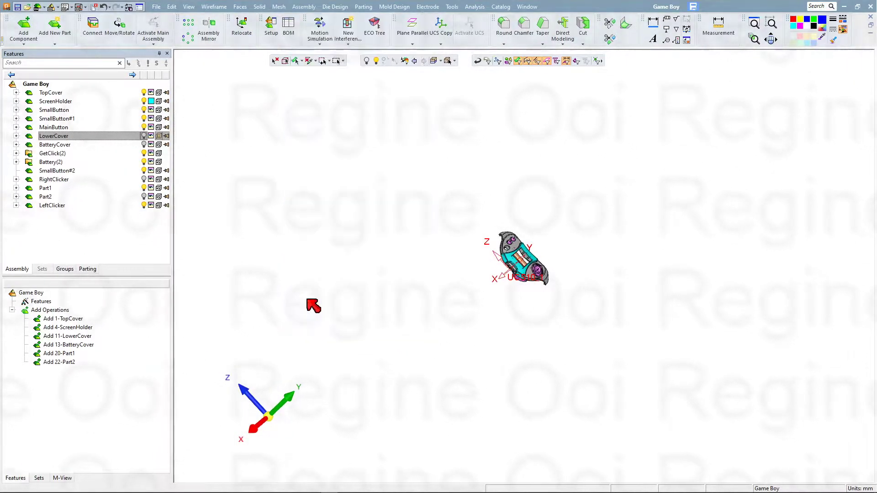
middle_click_drag(470, 294, 431, 270)
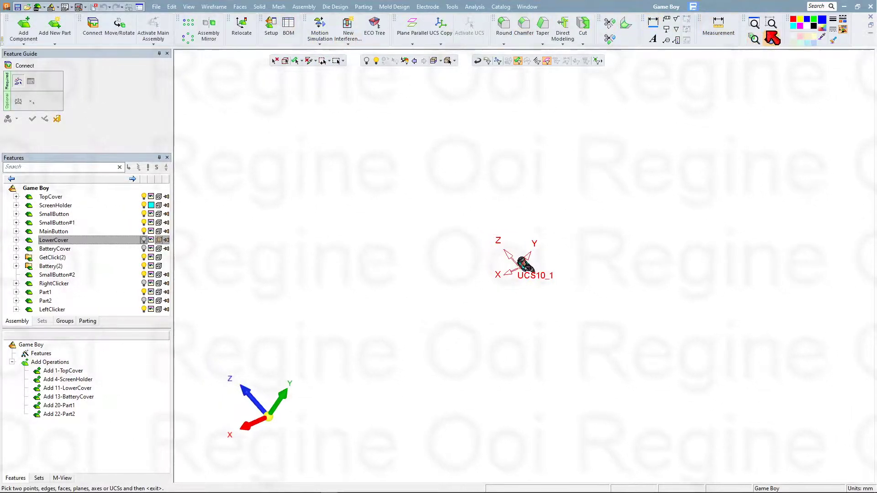
left_click(759, 25)
scroll(503, 80, "up", 3)
middle_click_drag(503, 81, 468, 188, "ctrl")
scroll(468, 187, "up", 4)
middle_click_drag(507, 119, 461, 177, "ctrl")
scroll(460, 177, "up", 4)
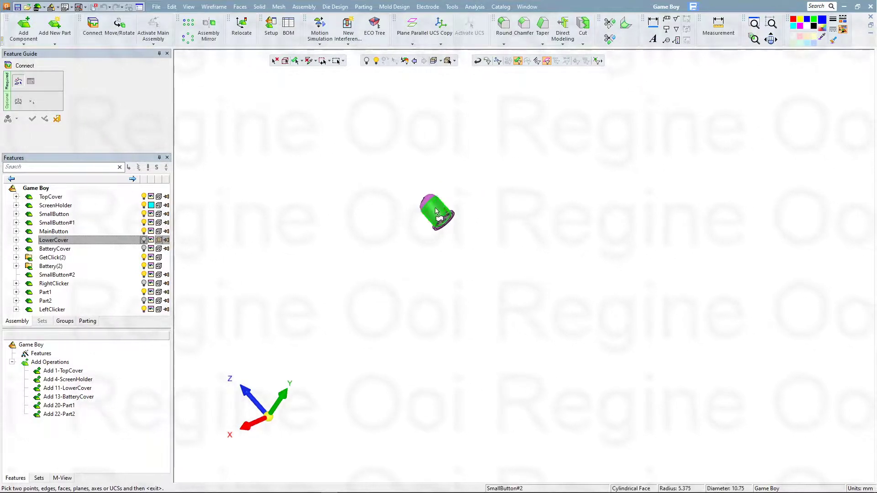
middle_click_drag(432, 224, 452, 263)
scroll(488, 347, "down", 5)
scroll(484, 379, "up", 10)
scroll(478, 377, "up", 3)
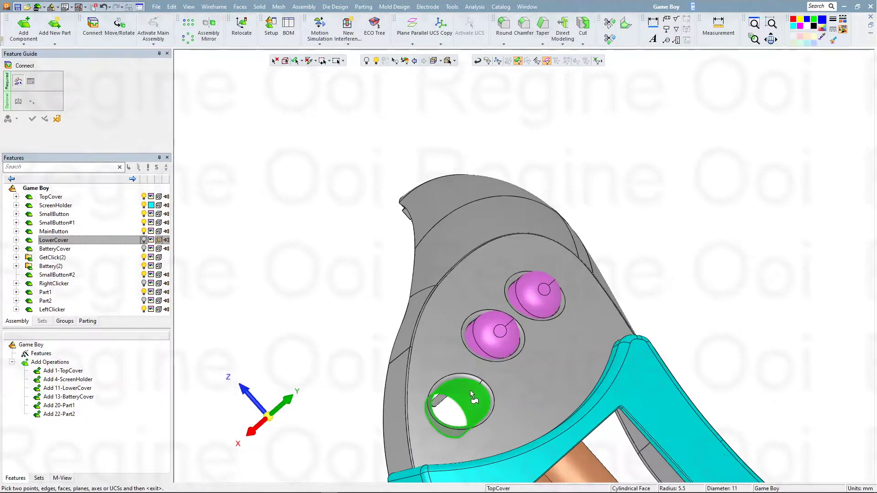
left_click(467, 389)
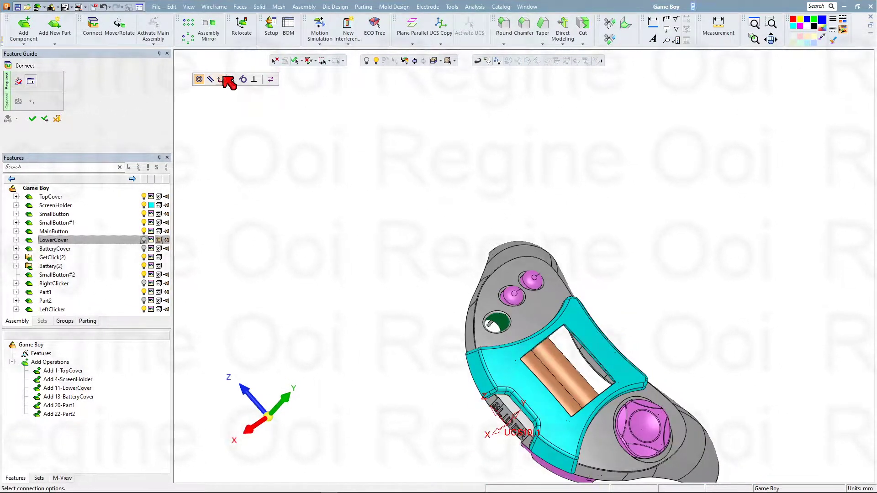
Flip the direction of the concentric connection so the button's dome faces outward, and apply it.
scroll(438, 249, "down", 5)
middle_click_drag(439, 248, 423, 221)
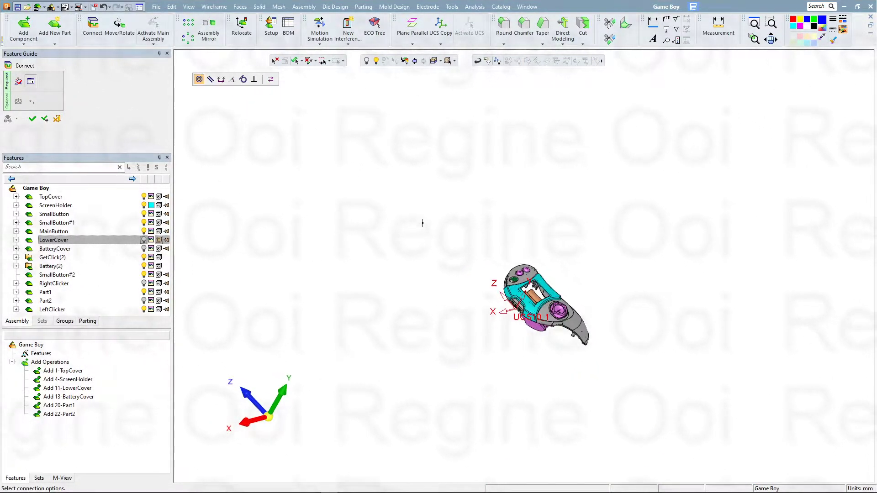
key("F5")
scroll(443, 228, "down", 5)
middle_click_drag(447, 235, 337, 214)
left_click(269, 407)
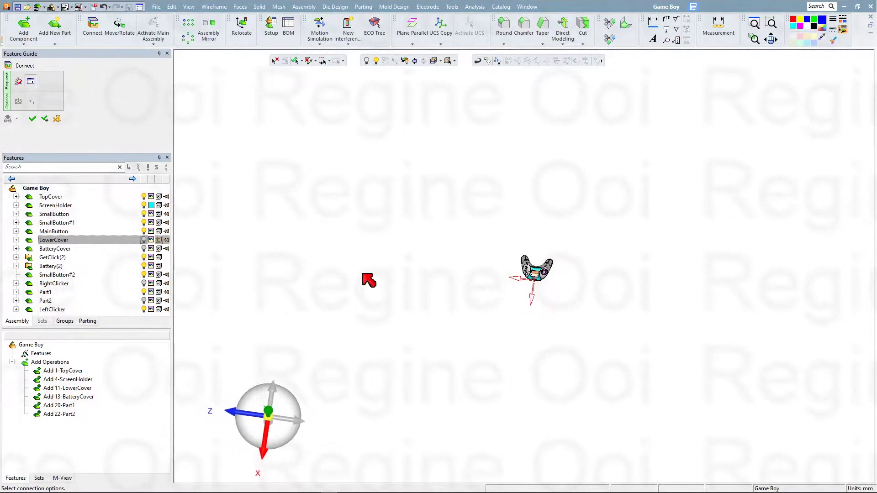
scroll(533, 287, "up", 4)
scroll(533, 287, "up", 6)
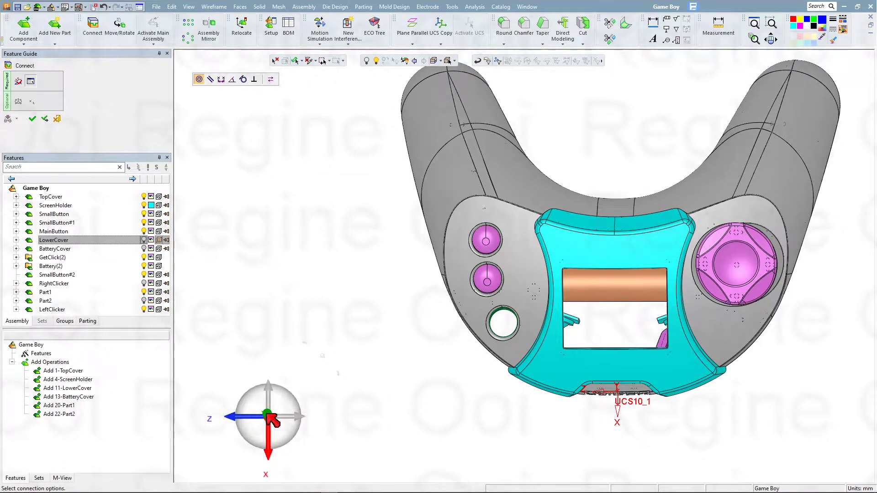
scroll(273, 420, "down", 8)
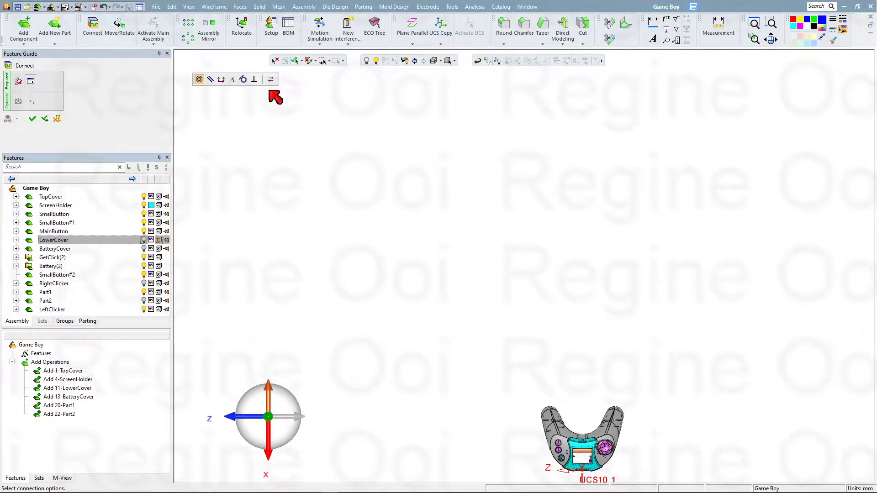
scroll(563, 386, "up", 6)
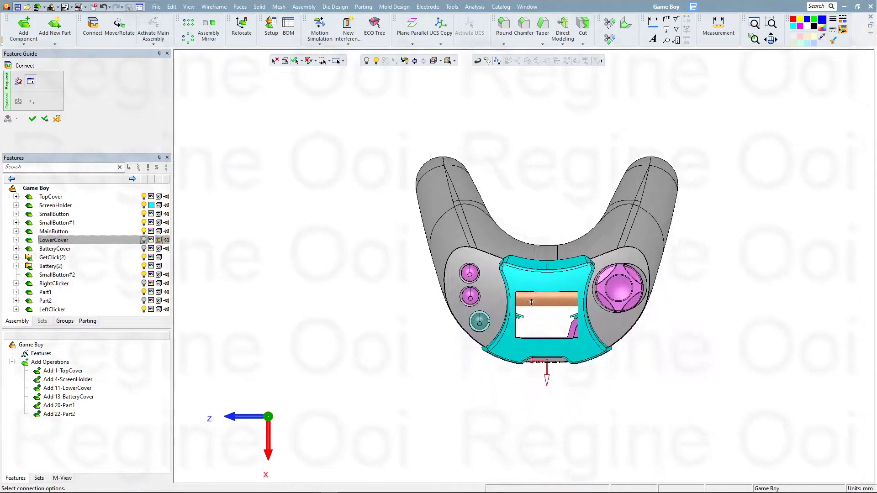
scroll(503, 319, "up", 5)
middle_click_drag(468, 298, 442, 338, "ctrl")
middle_click_drag(448, 337, 432, 296)
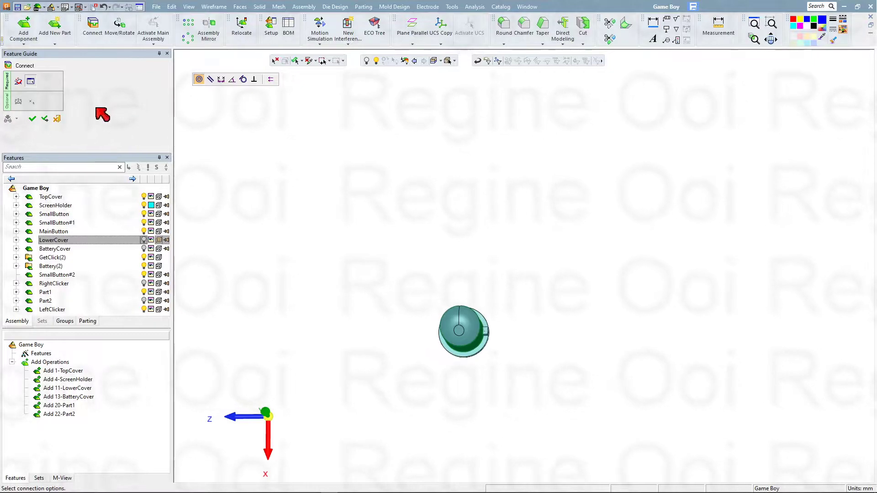
left_click(44, 118)
Connect the flange face of SmallButton#2 to the rim face of the empty hole on TopCover's underside and finish connecting.
left_click(464, 331)
scroll(512, 374, "down", 3)
scroll(519, 378, "down", 3)
scroll(521, 388, "up", 8)
middle_click_drag(509, 329, 554, 186)
scroll(555, 242, "up", 3)
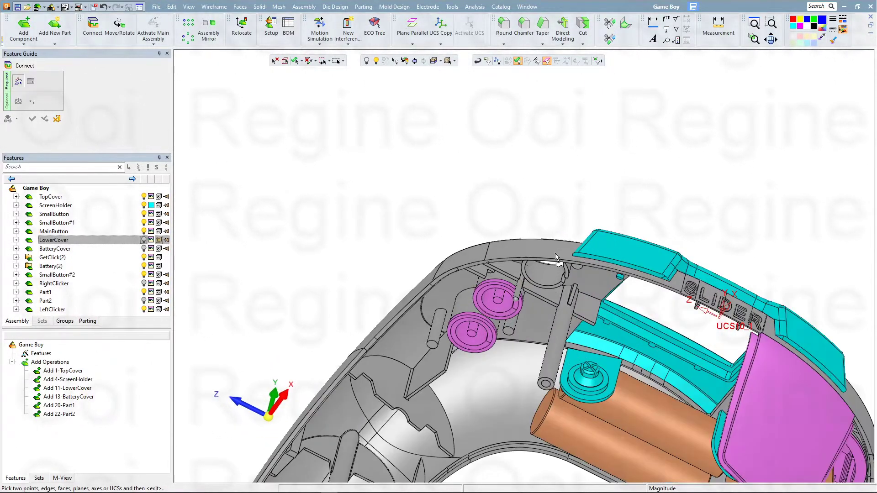
left_click(555, 284)
middle_click_drag(548, 219, 512, 322)
middle_click_drag(472, 268, 395, 314)
left_click(41, 119)
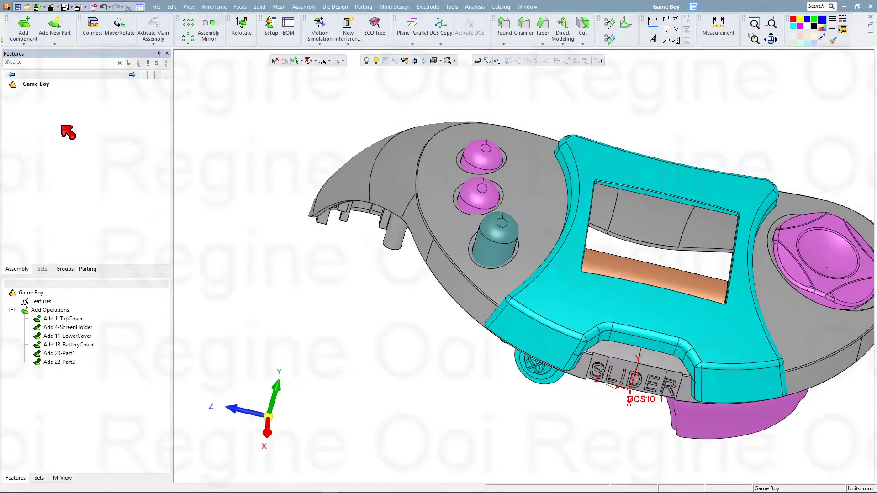
Activate SmallButton#2 within the assembly and open the sketch of its Remove Extrude18 feature for editing.
scroll(504, 190, "up", 2)
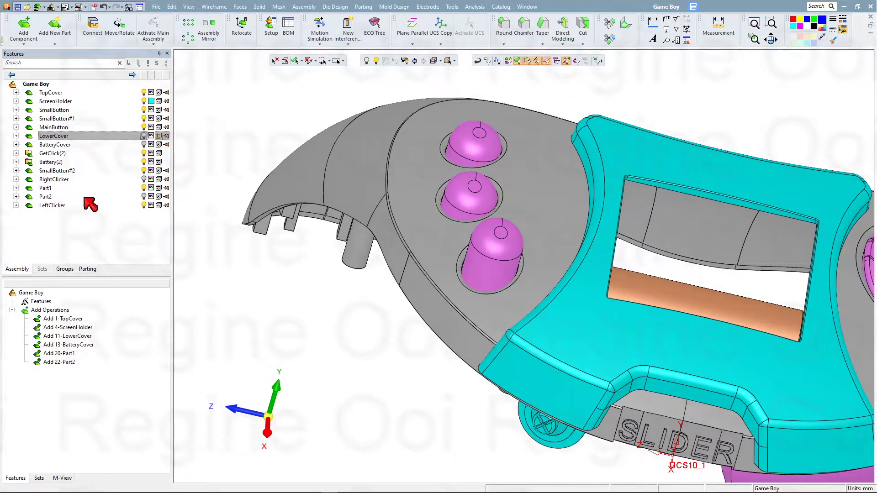
left_click(76, 171)
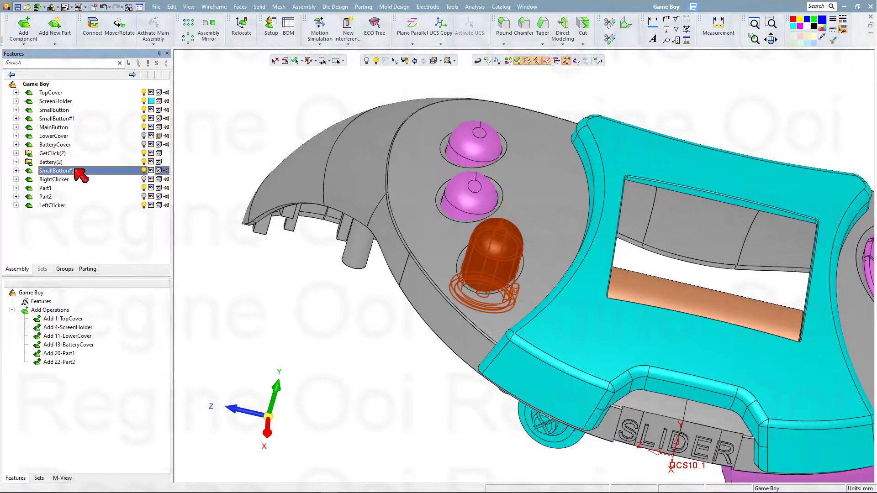
double_click(77, 171)
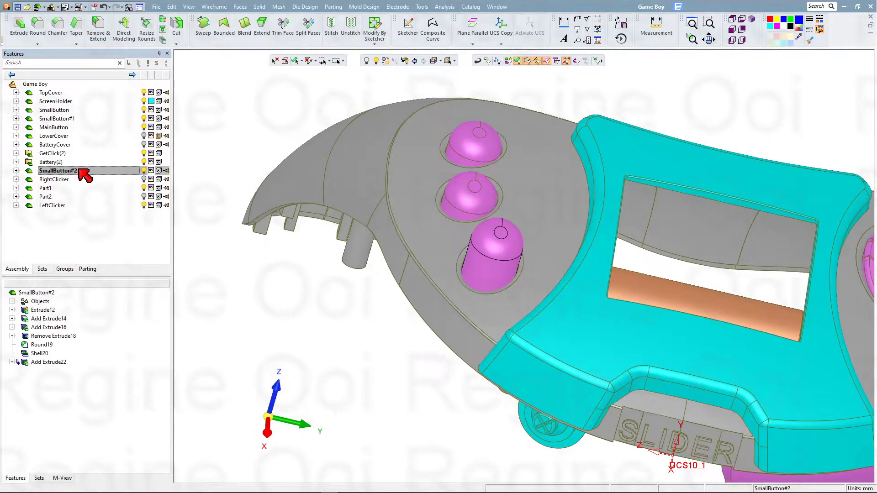
right_click(41, 337)
left_click(70, 352)
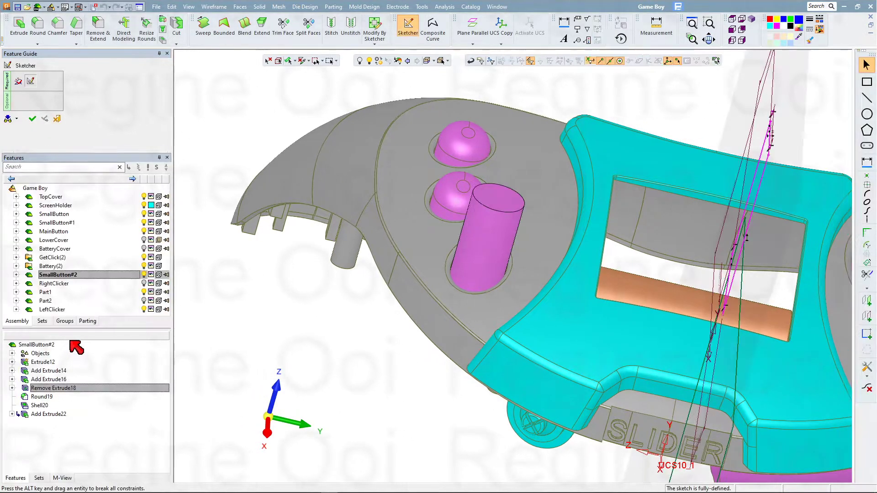
Set the Remove Extrude18 sketch's angle A1 to 30 and length L8 to 40, reduce the offset L5, and finish the sketch.
middle_click_drag(574, 263, 574, 155)
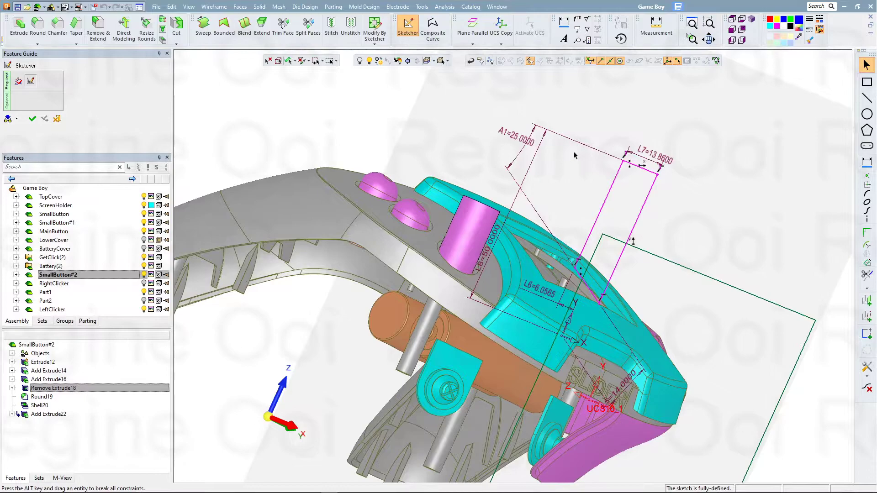
double_click(525, 142)
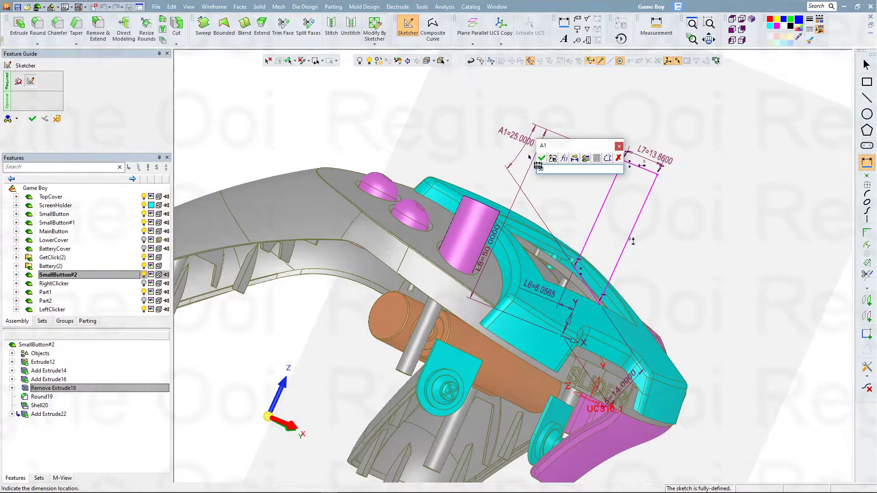
key("Return")
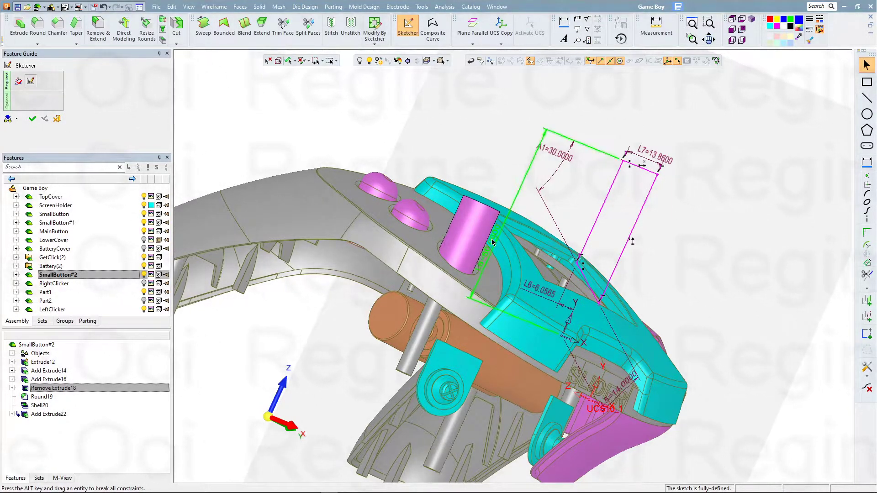
double_click(492, 242)
key("Return")
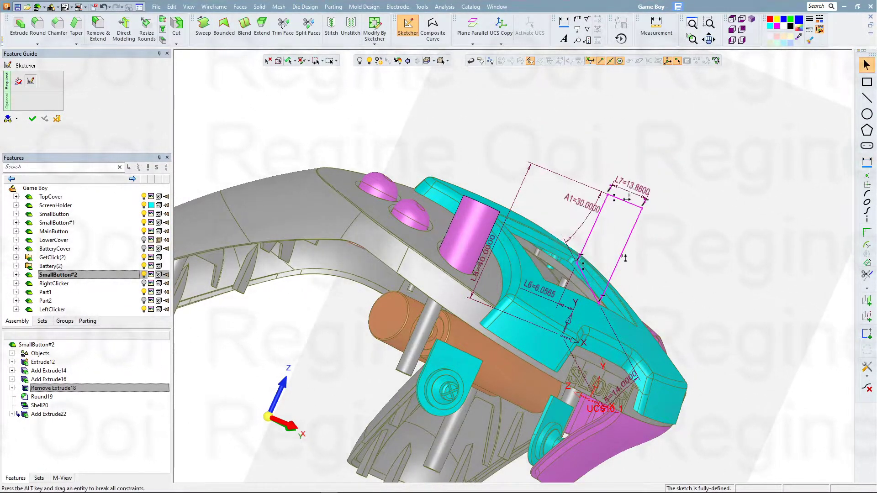
double_click(625, 387)
key("Return")
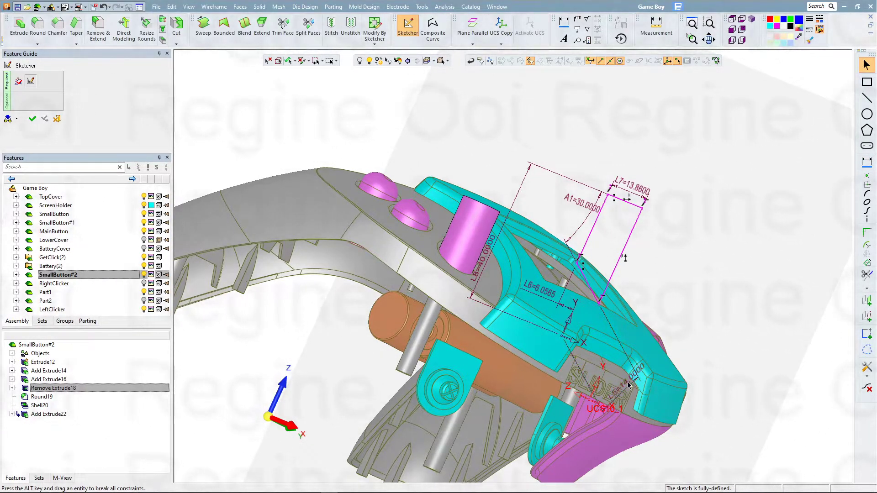
double_click(628, 385)
type("8")
key("Return")
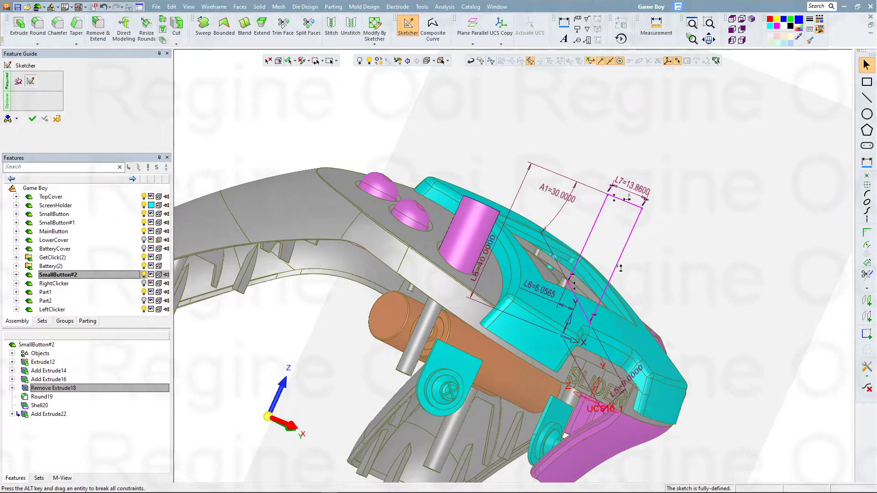
left_click(32, 119)
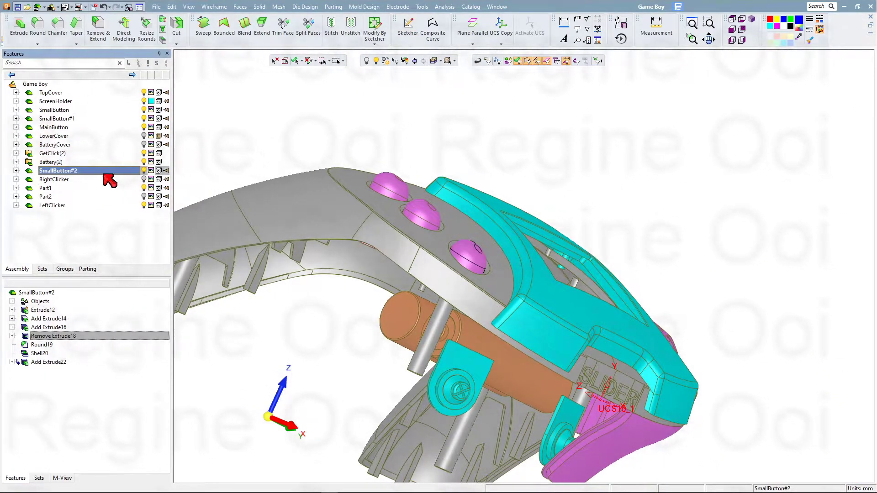
Switch from editing SmallButton#2 back to the top-level Game Boy assembly by making it active.
left_click(73, 162)
left_click(16, 162)
left_click(16, 162)
middle_click_drag(525, 190, 463, 253)
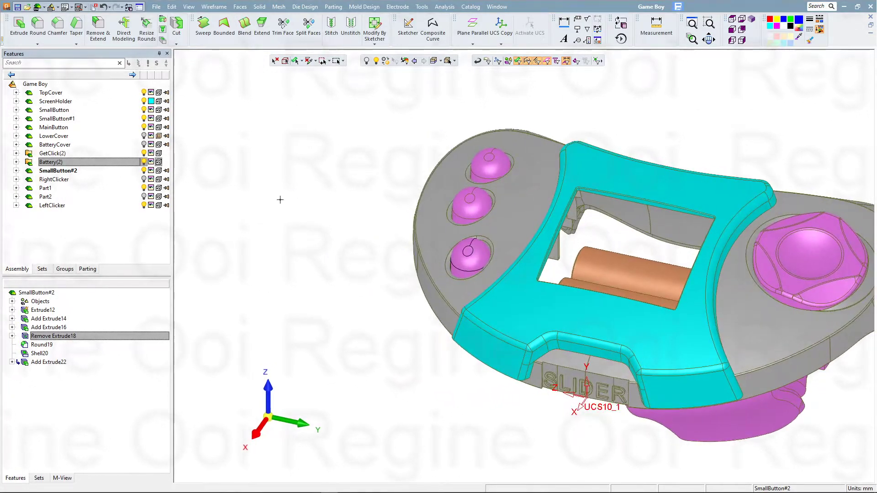
double_click(91, 85)
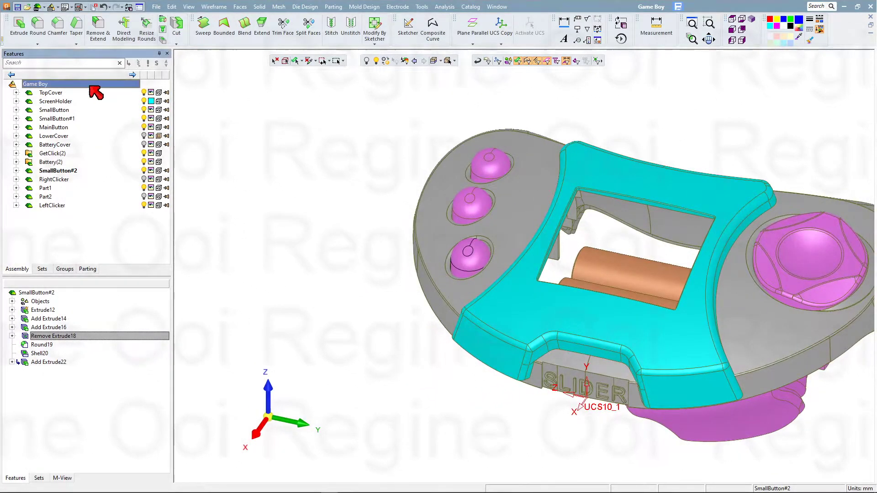
double_click(92, 170)
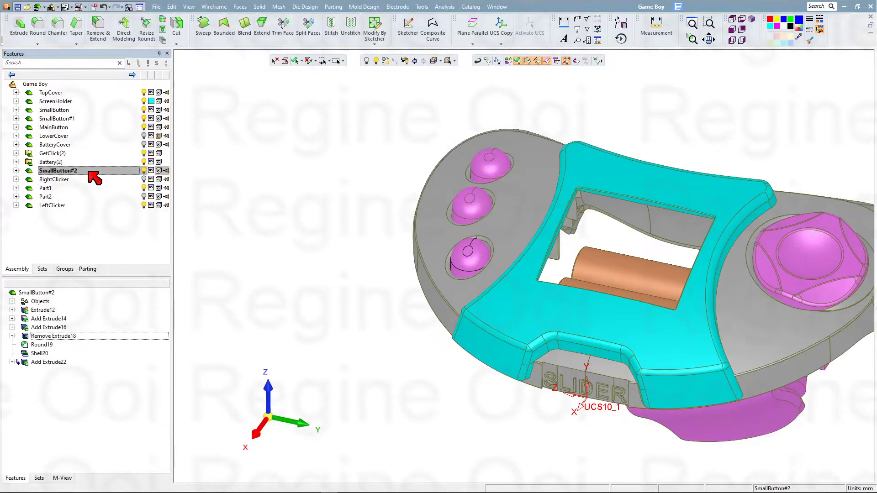
double_click(91, 85)
Hide all other components of the assembly so that only ScreenHolder is shown.
middle_click_drag(404, 247, 294, 269)
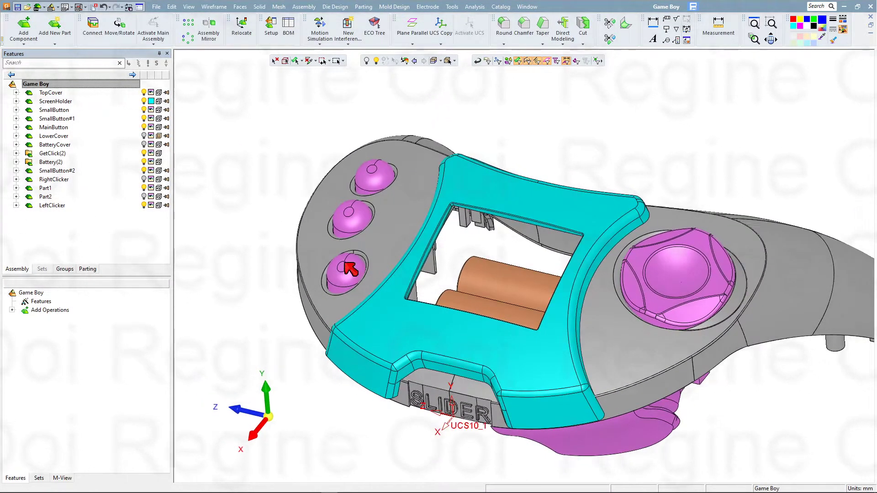
middle_click_drag(351, 268, 303, 201)
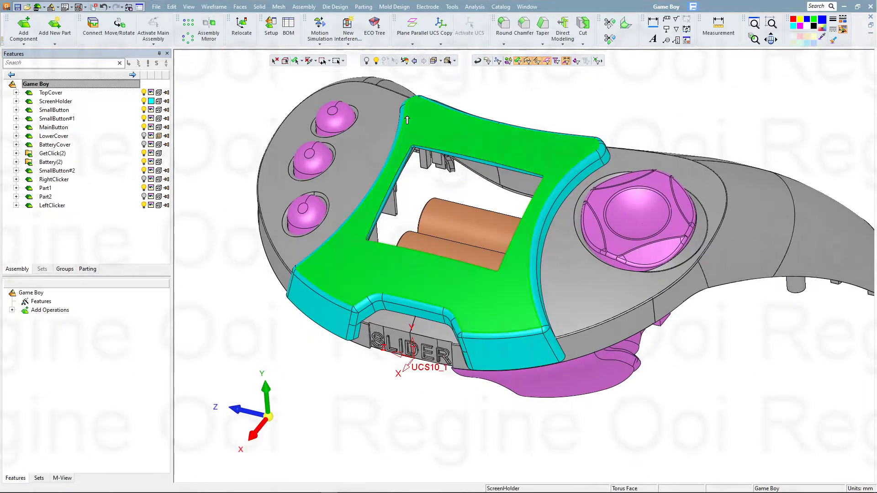
left_click(98, 102)
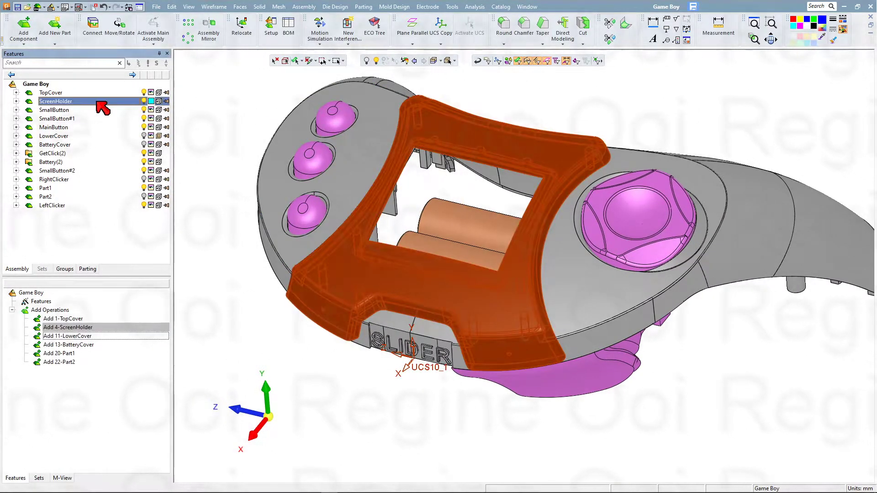
right_click(98, 102)
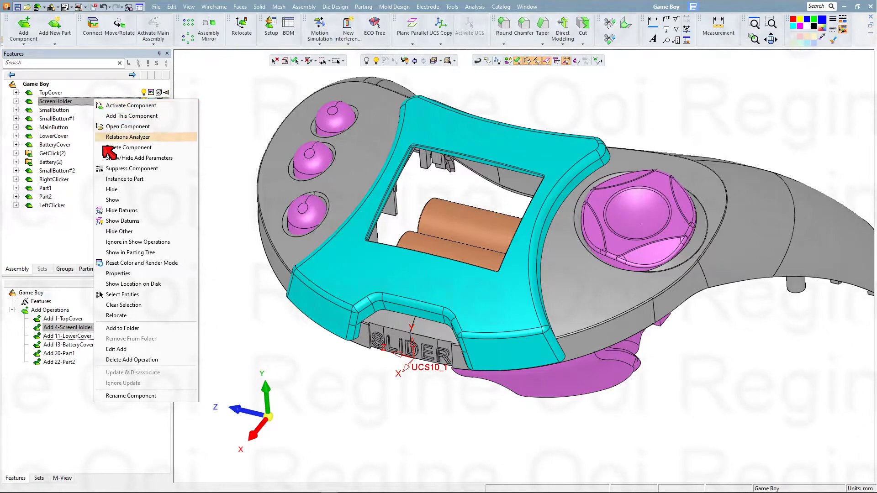
left_click(137, 231)
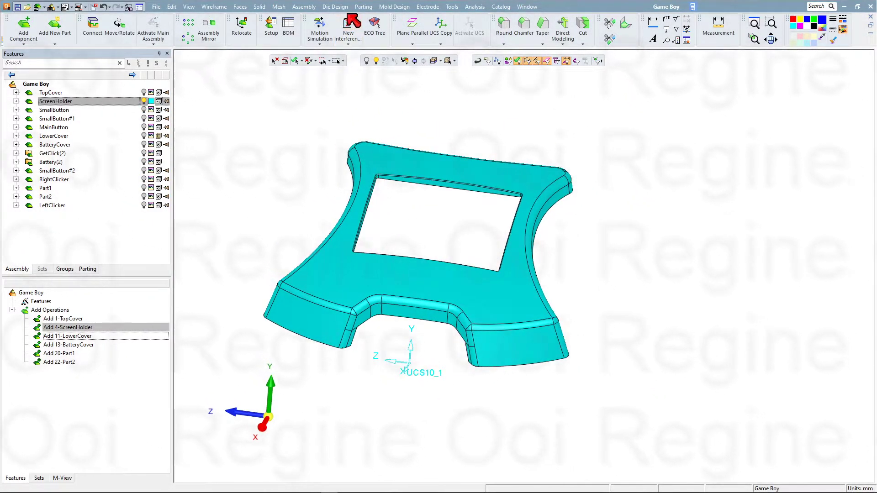
Add a new part named Screen to the assembly and place it on the assembly UCS.
left_click(307, 8)
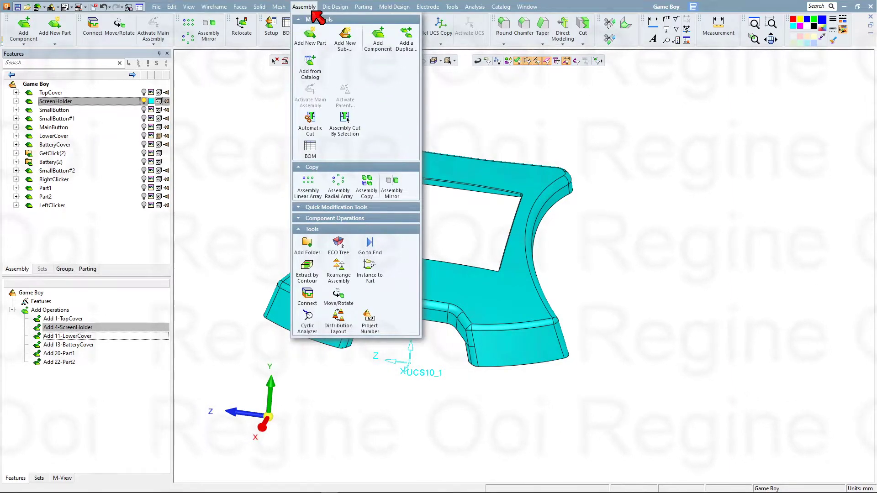
left_click(308, 37)
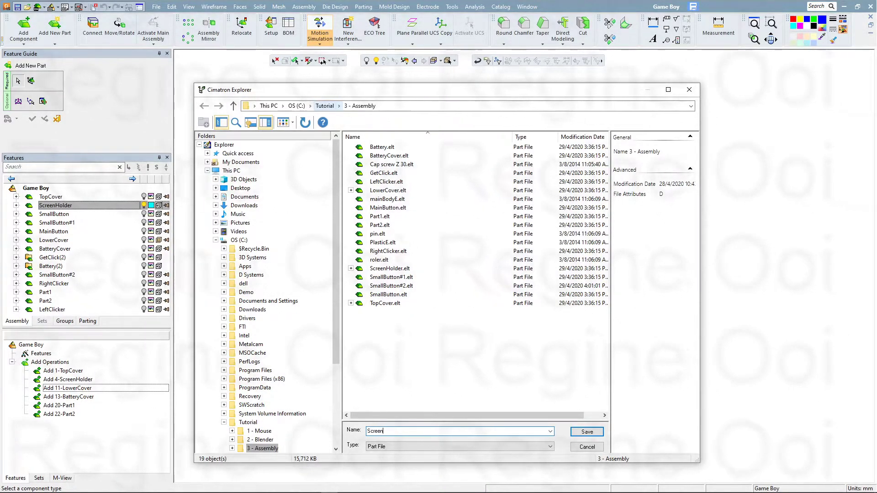
left_click(586, 431)
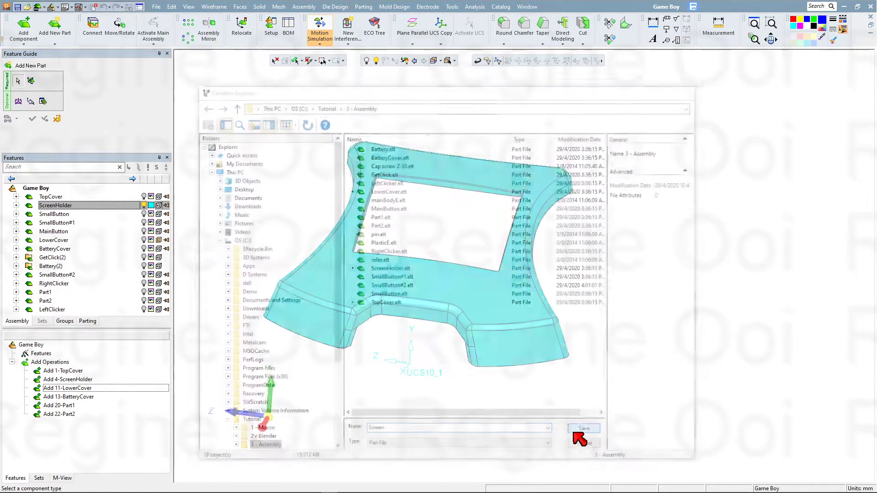
left_click(226, 79)
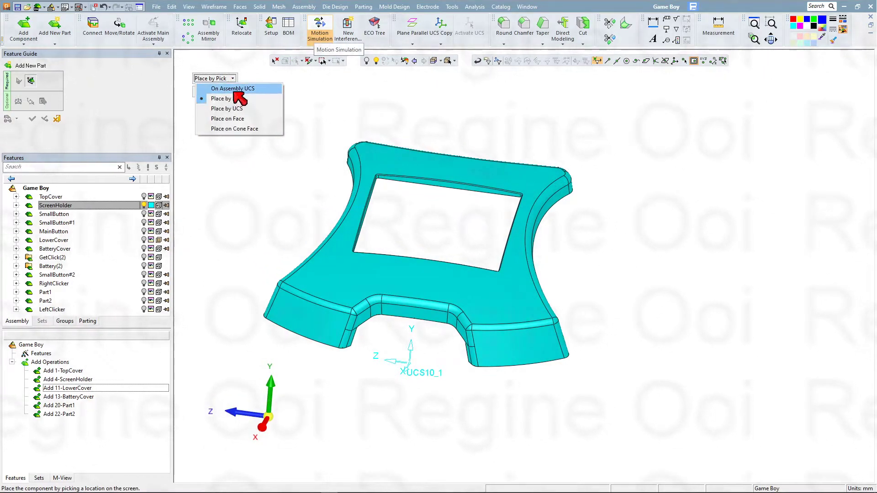
left_click(234, 91)
left_click(32, 119)
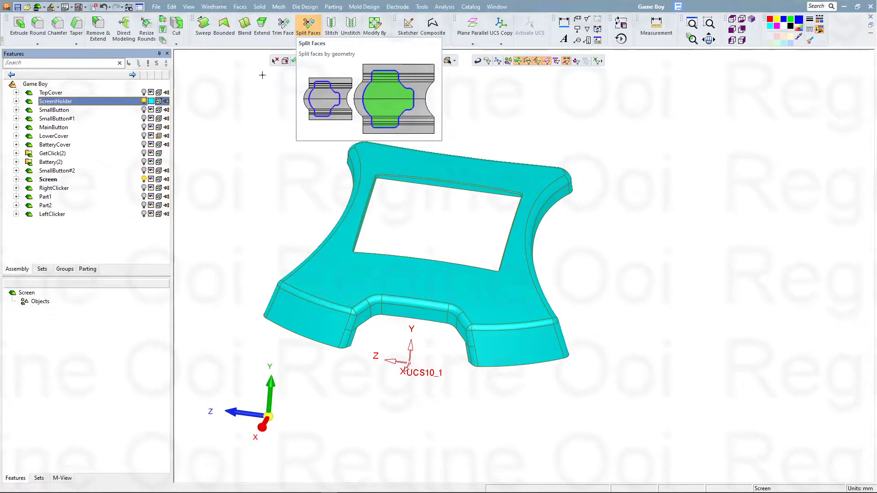
Start a sketch in the Screen part on the planar ledge face around the window on ScreenHolder's underside.
left_click(224, 7)
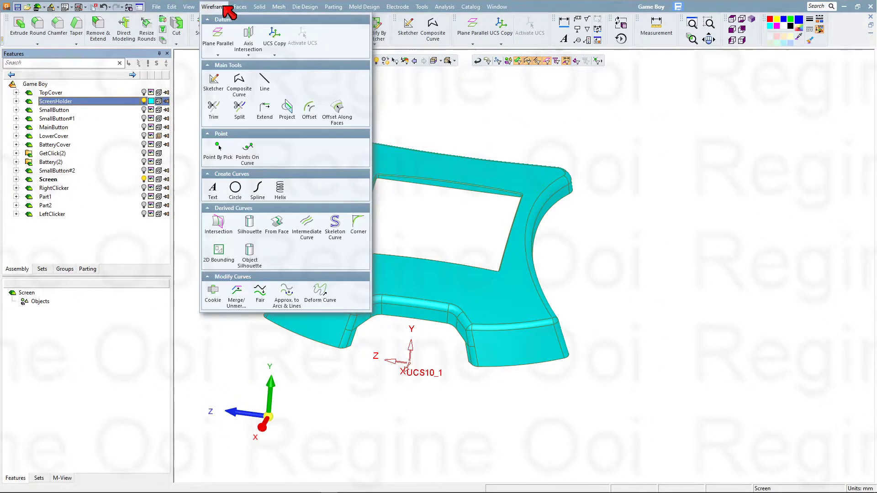
left_click(213, 81)
mouse_move(347, 150)
middle_mouse_down()
mouse_move(381, 183)
mouse_move(333, 399)
mouse_move(431, 272)
mouse_move(415, 255)
mouse_move(422, 245)
middle_mouse_up()
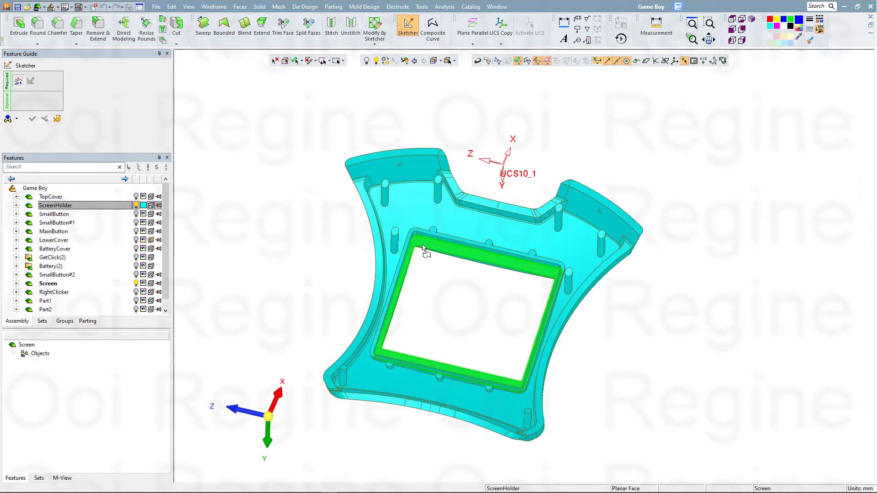
left_click(422, 248)
Add edges at two opposite corners of the window ledge to the sketch as reference geometry.
left_click(869, 316)
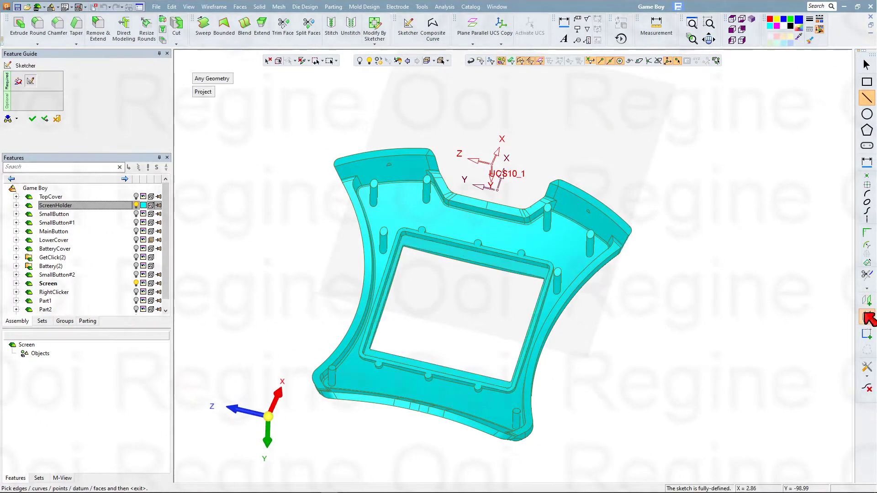
scroll(388, 248, "up", 4)
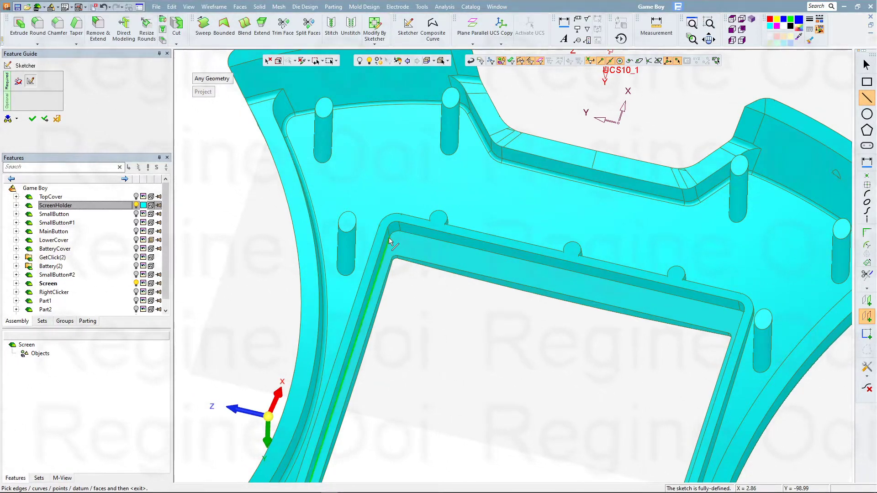
scroll(596, 379, "down", 3)
middle_click_drag(597, 379, 534, 345)
scroll(543, 334, "up", 4)
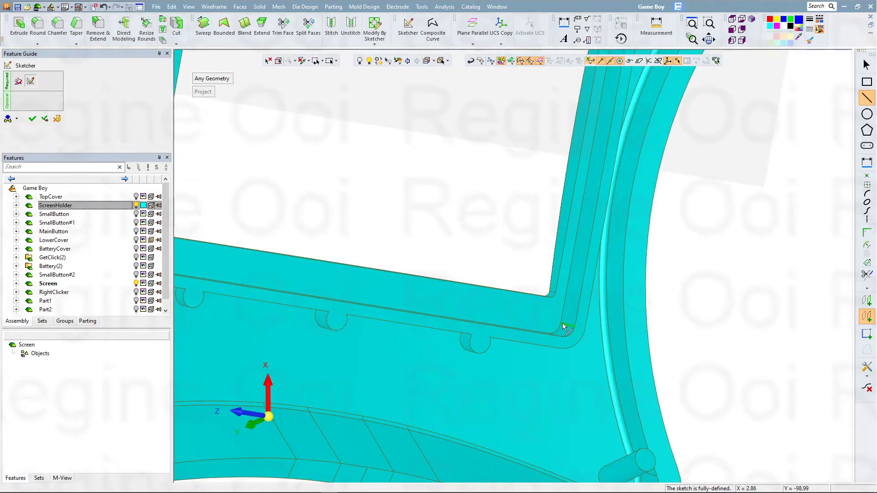
middle_click(547, 300)
scroll(507, 276, "down", 3)
middle_click_drag(507, 276, 495, 245)
Sketch a rectangle between the two opposite corners of the window recess and finish the sketch.
left_click(866, 82)
left_click(390, 103)
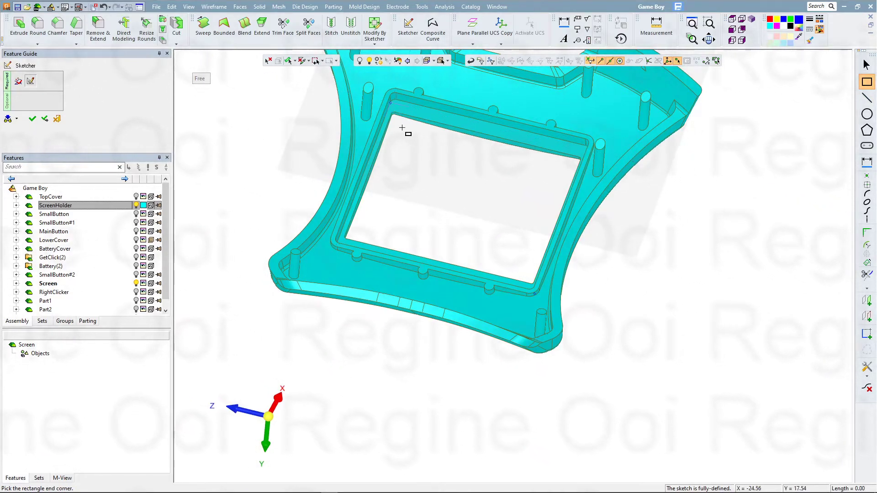
middle_click_drag(501, 238, 525, 285)
left_click(535, 294)
middle_click_drag(494, 241, 423, 164)
key("Escape")
right_click(421, 158)
left_click(435, 161)
Extrude the rectangle as a new solid on one side with a delta of 1.5 mm.
middle_click_drag(435, 160, 372, 130)
left_click(260, 7)
left_click(266, 34)
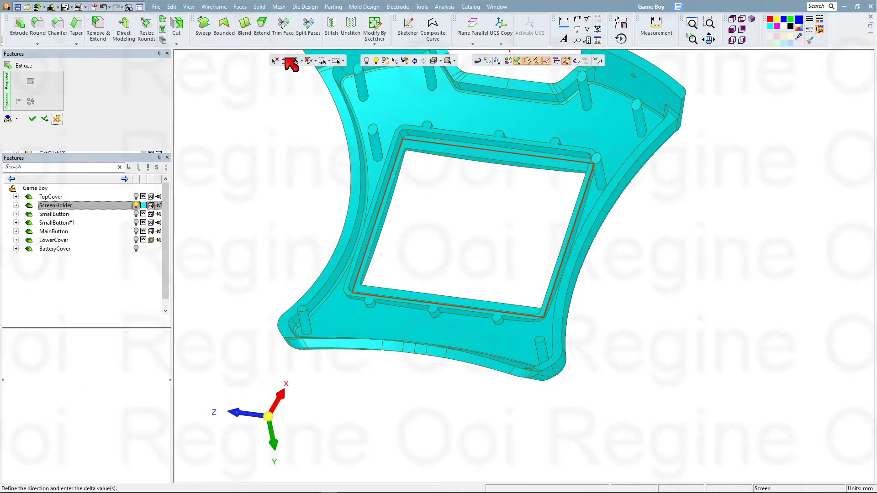
left_click(470, 234)
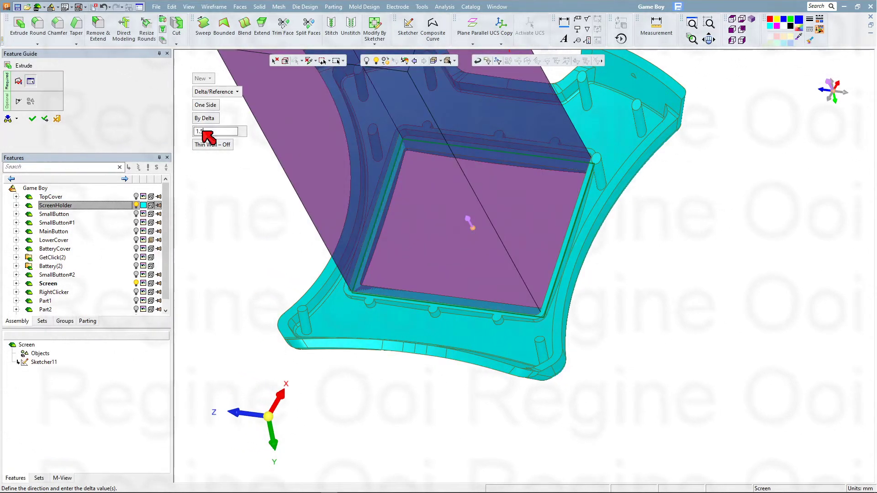
key("Return")
middle_click_drag(341, 151, 337, 144)
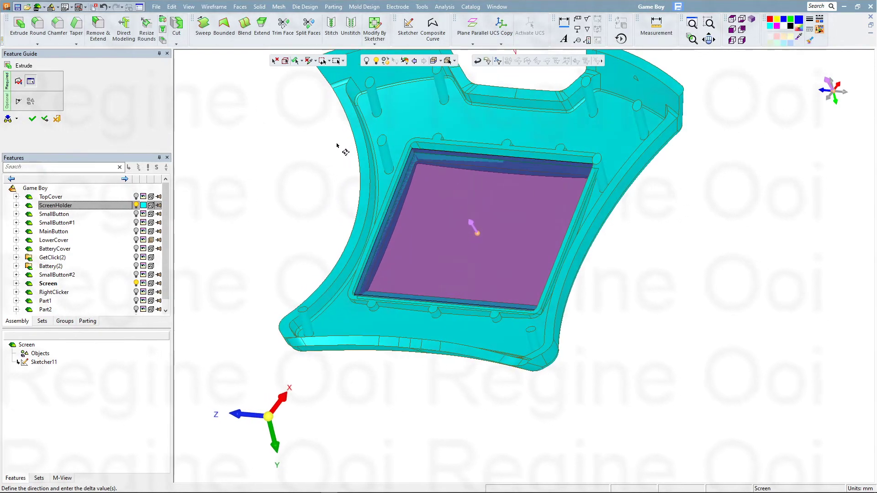
left_click(35, 121)
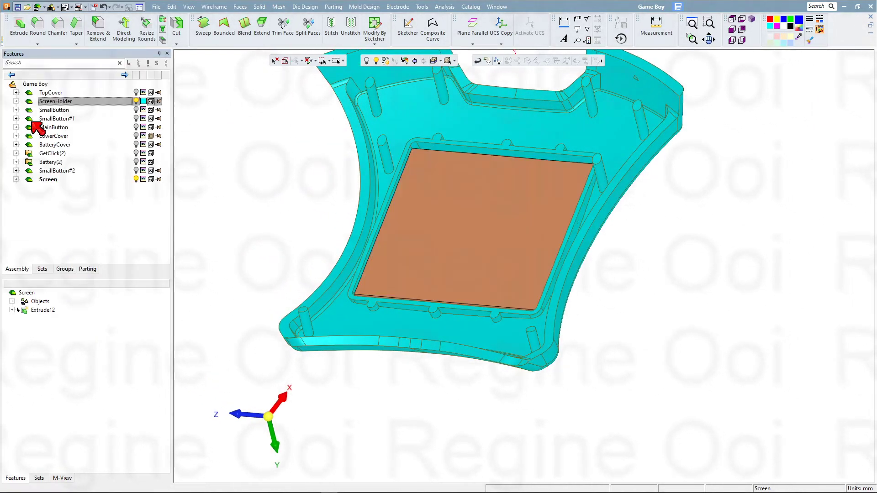
middle_click_drag(284, 201, 125, 221)
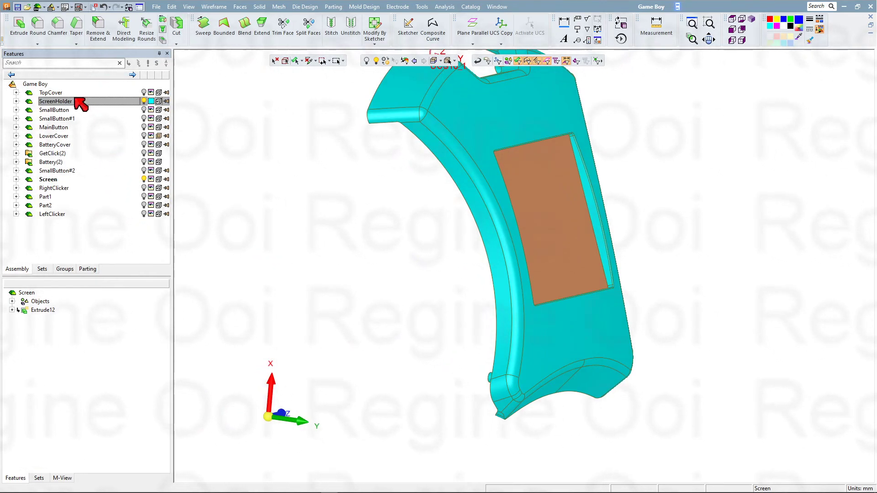